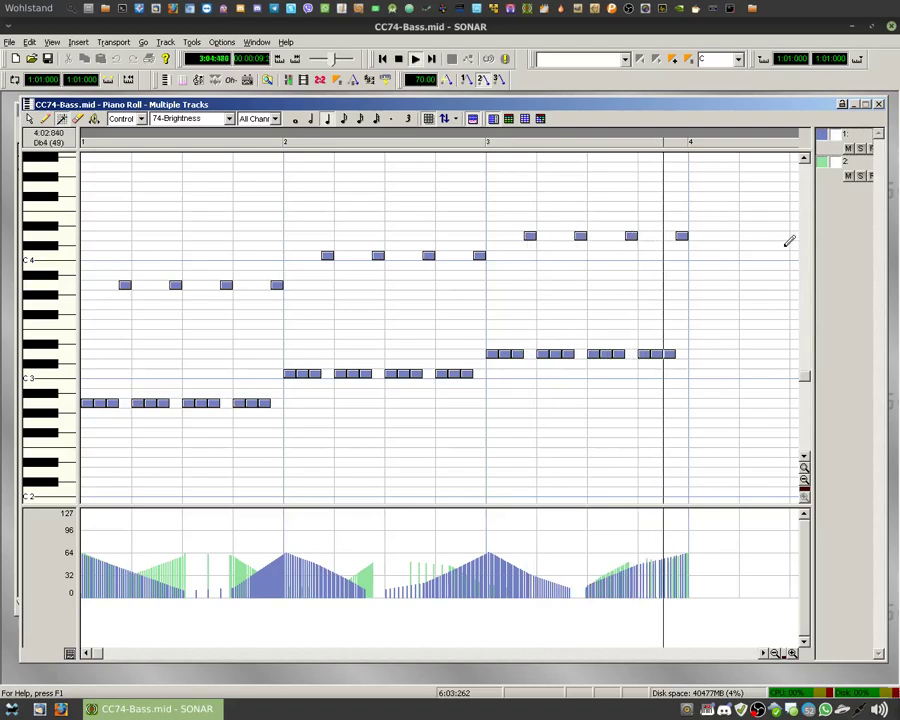
Close the open CC74-Bass.mid project and create a new project from the Normal template
left_click(878, 104)
left_click(876, 110)
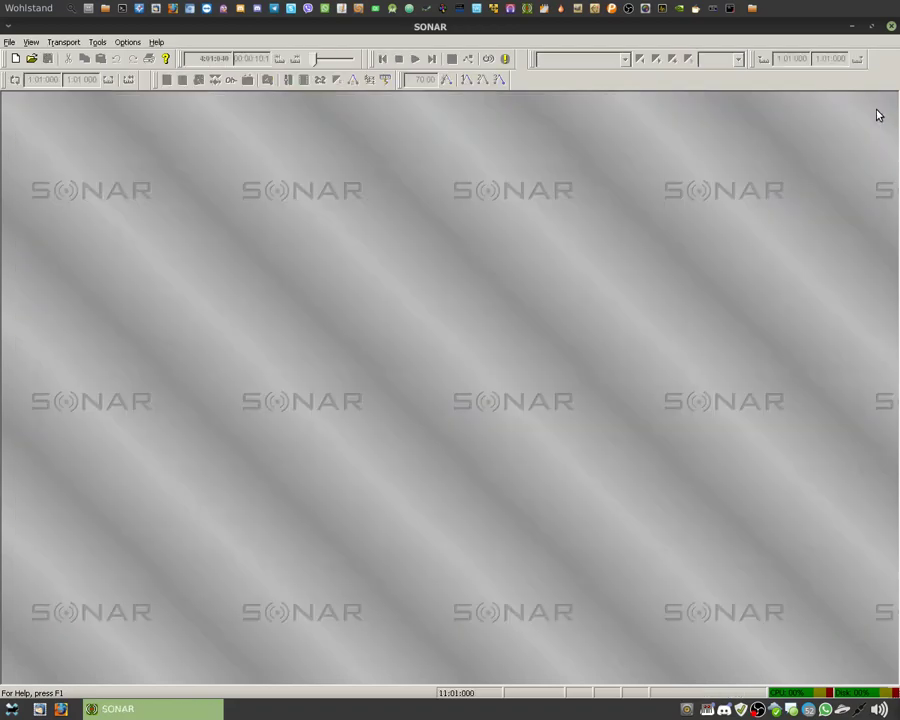
left_click(15, 58)
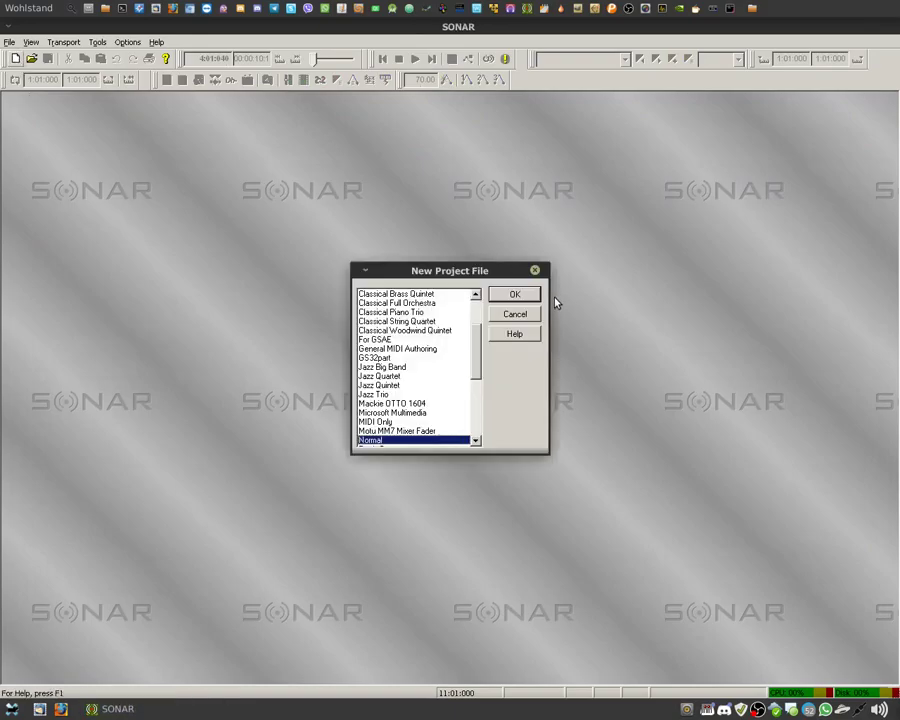
left_click(500, 293)
Insert a MIDI track on channel 1 and assign it the patch 40 SynBass2
right_click(212, 222)
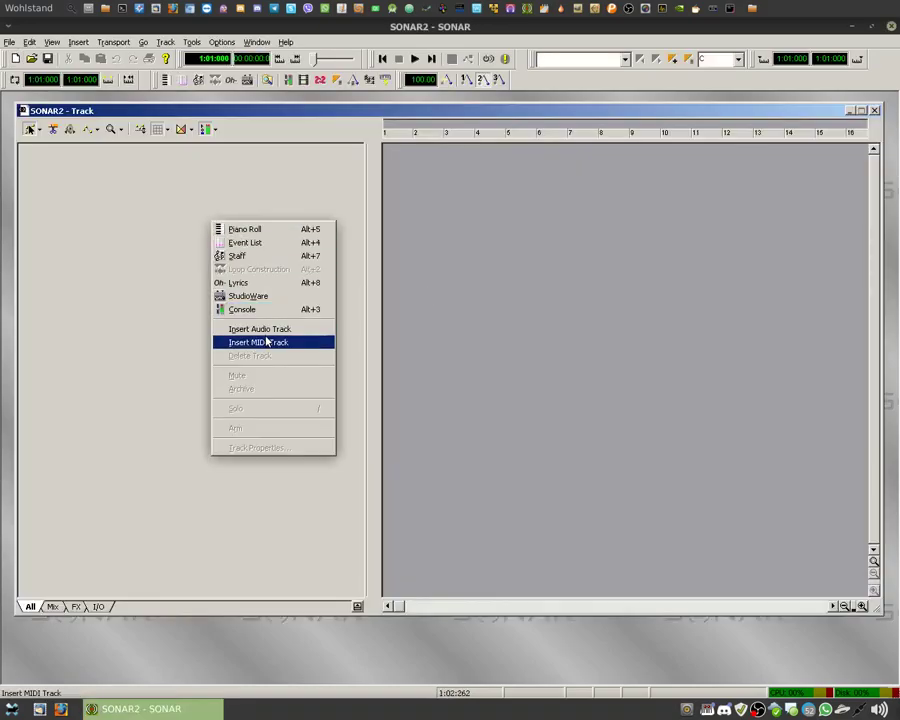
left_click(266, 343)
left_click(151, 155)
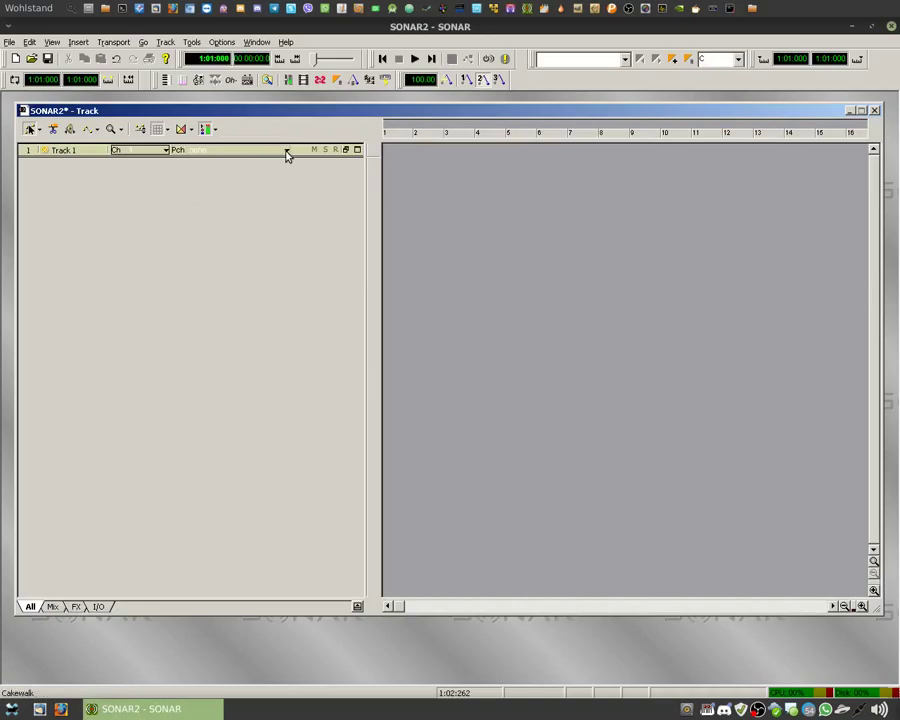
left_click(286, 151)
left_click(120, 532)
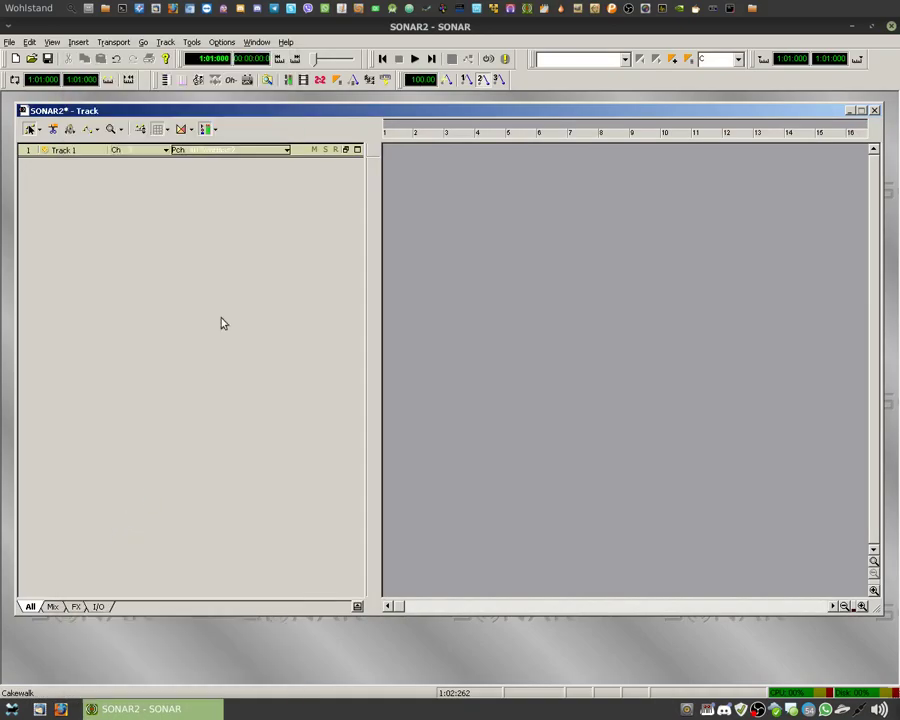
In the track's piano roll, draw a one-beat pattern of three sixteenth notes on A2 followed by one on A3
left_click(166, 81)
left_click(90, 403)
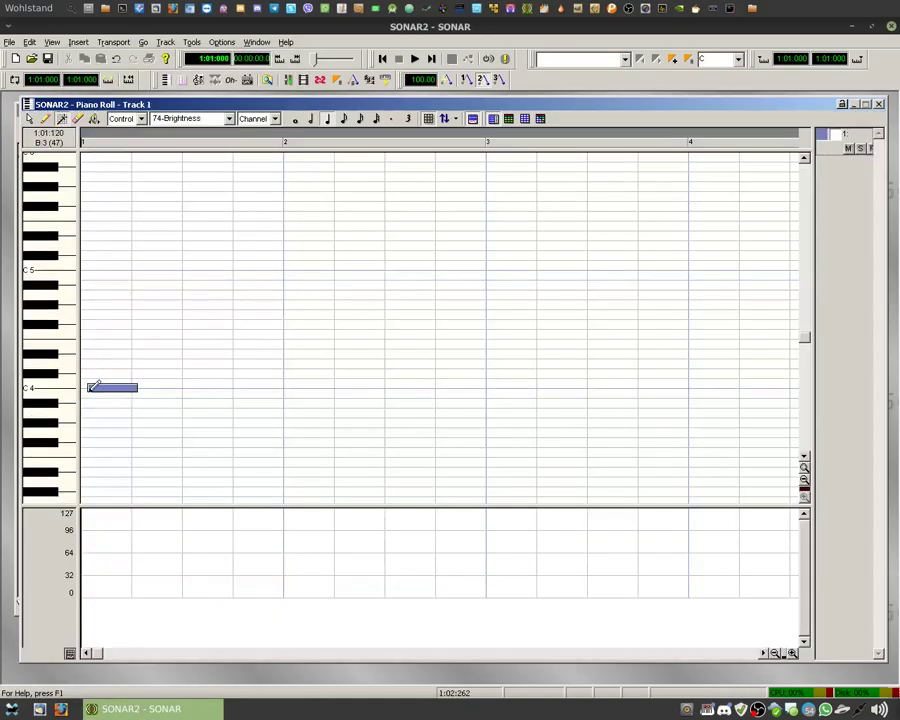
left_click_drag(90, 403, 88, 412)
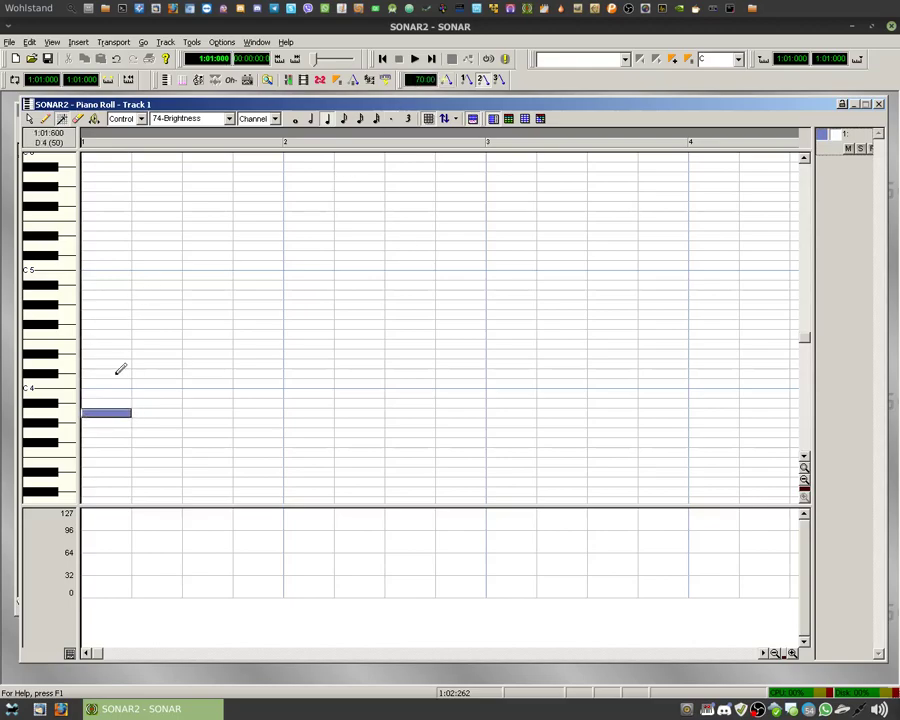
left_click_drag(125, 413, 90, 413)
scroll(108, 317, "down", 3)
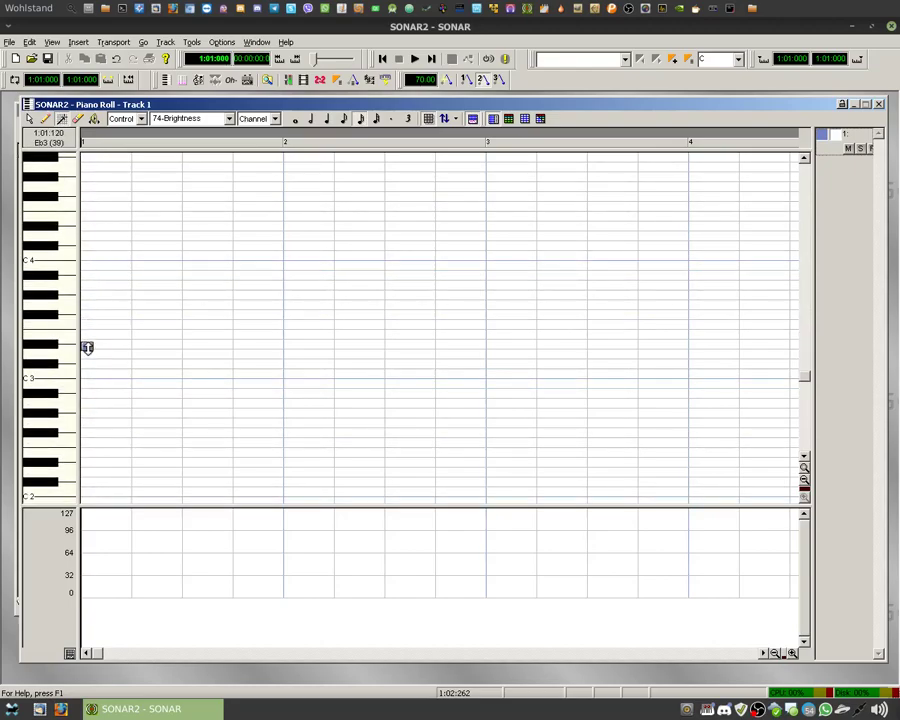
left_click(97, 402)
left_click(111, 402)
left_click(124, 285)
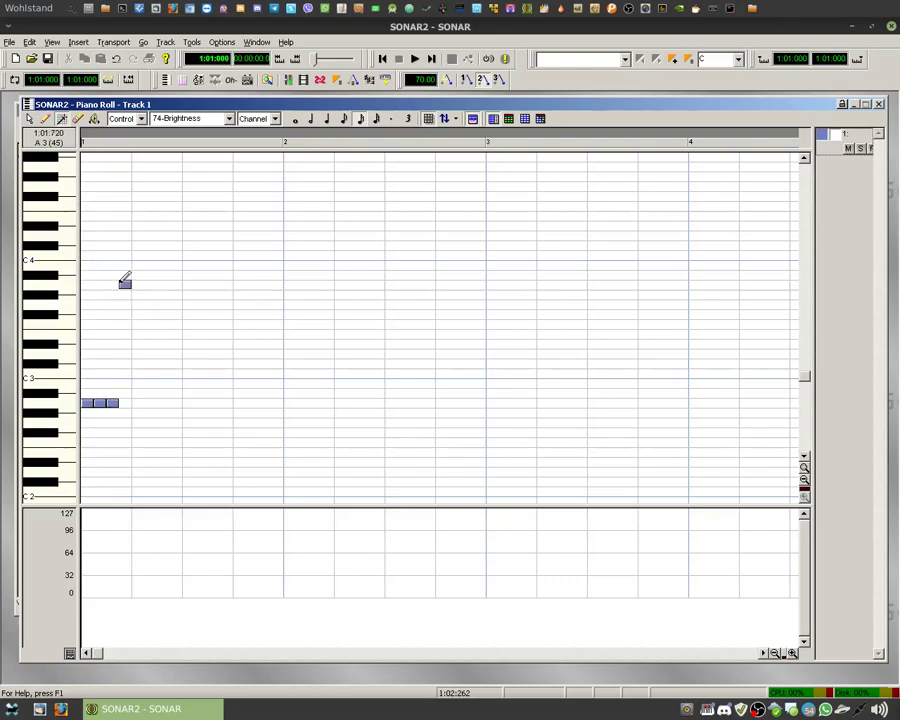
Copy the one-beat pattern to beats 2, 3 and 4 of the first measure and play it back
left_click_drag(140, 271, 246, 408)
key("Return")
key("Return")
key("Return")
key("space")
Copy the first measure's notes to measure 2 transposed to C3/C4 and to measure 3 transposed to D3/D4
left_click_drag(308, 243, 60, 438)
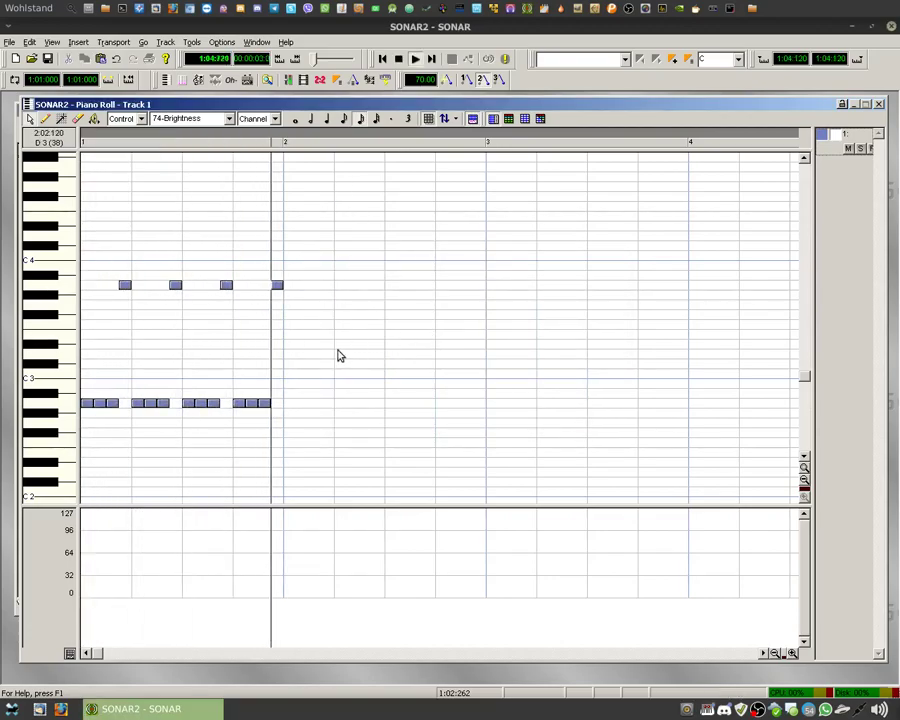
left_click_drag(345, 234, 73, 413)
left_click_drag(428, 468, 84, 406)
left_click_drag(491, 251, 291, 377)
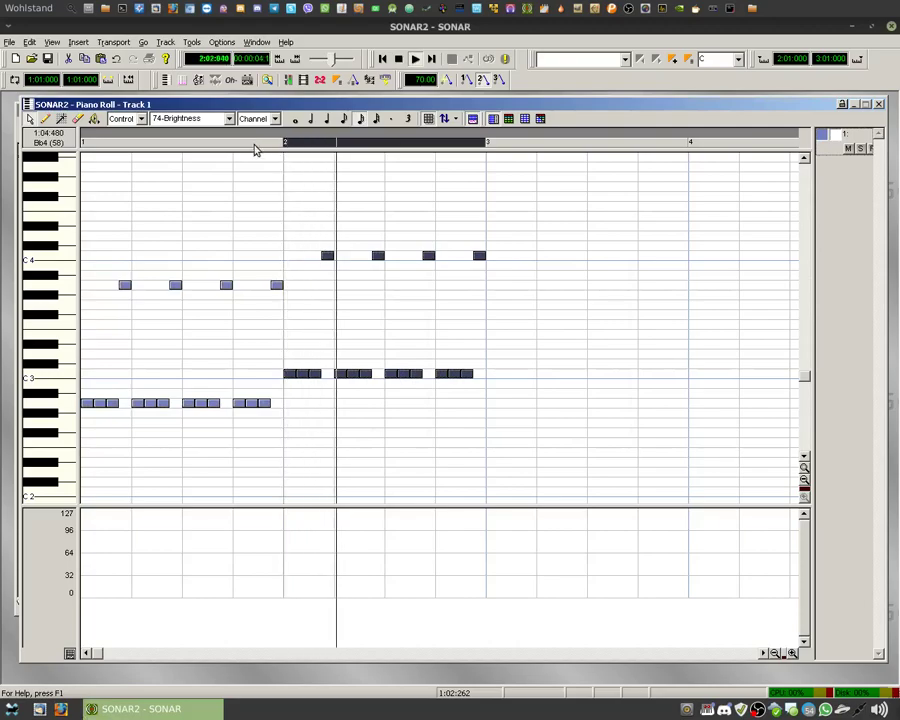
left_click_drag(290, 379, 492, 357)
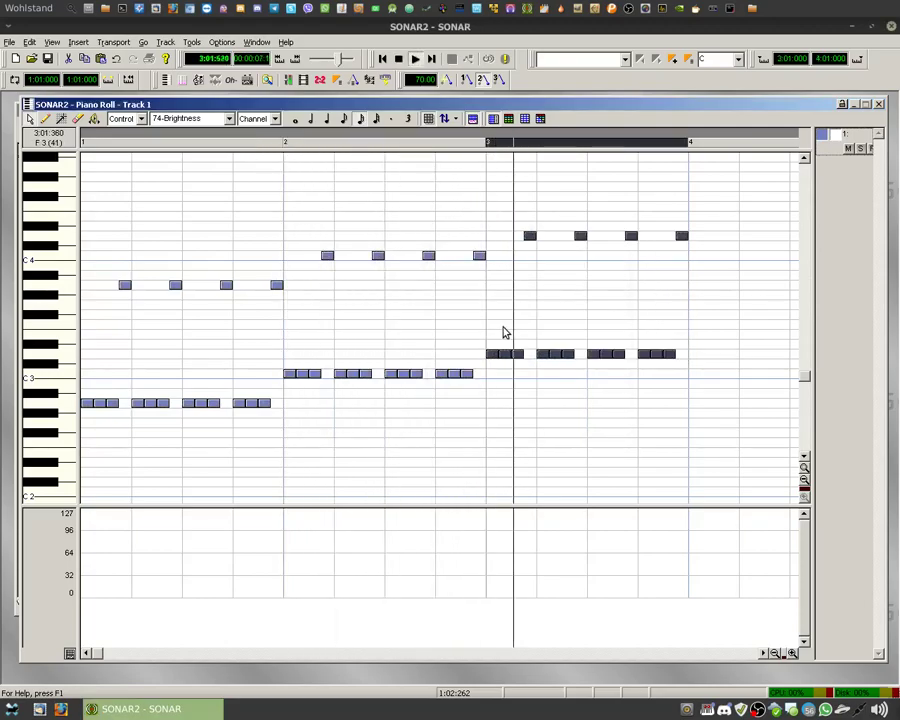
left_click(503, 320)
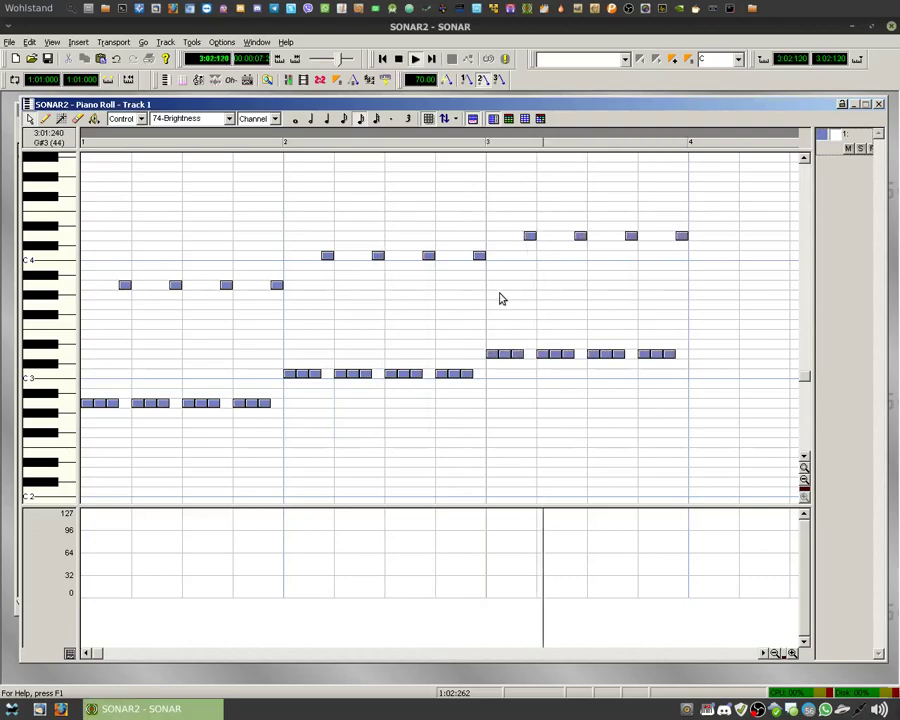
left_click(381, 59)
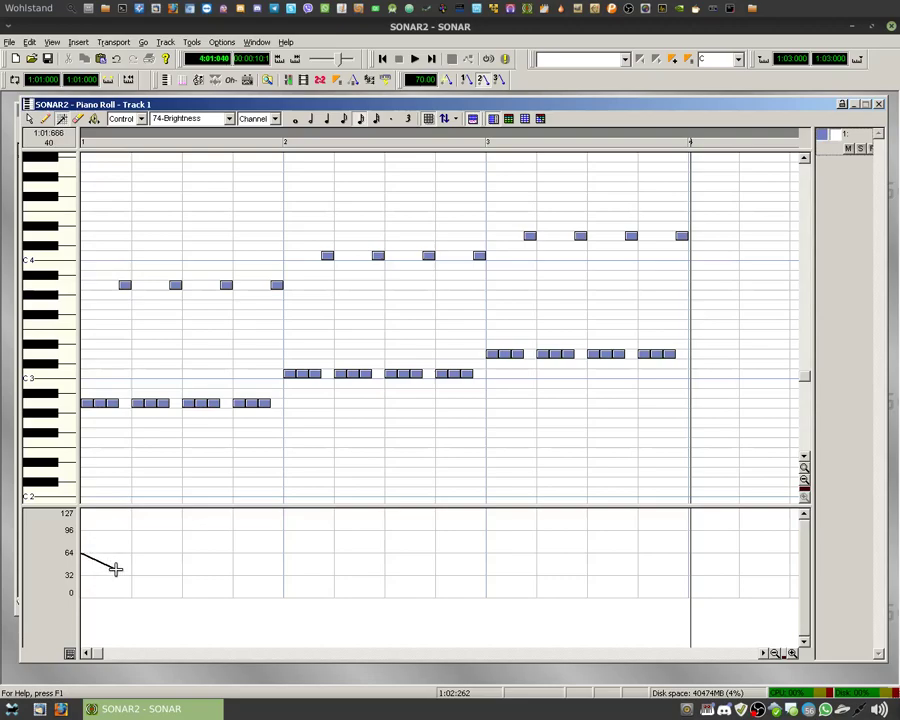
Draw a 74-Brightness controller curve that falls from about 64 to about 8 and rises back to about 64 in each of the three measures
left_click_drag(115, 569, 115, 569)
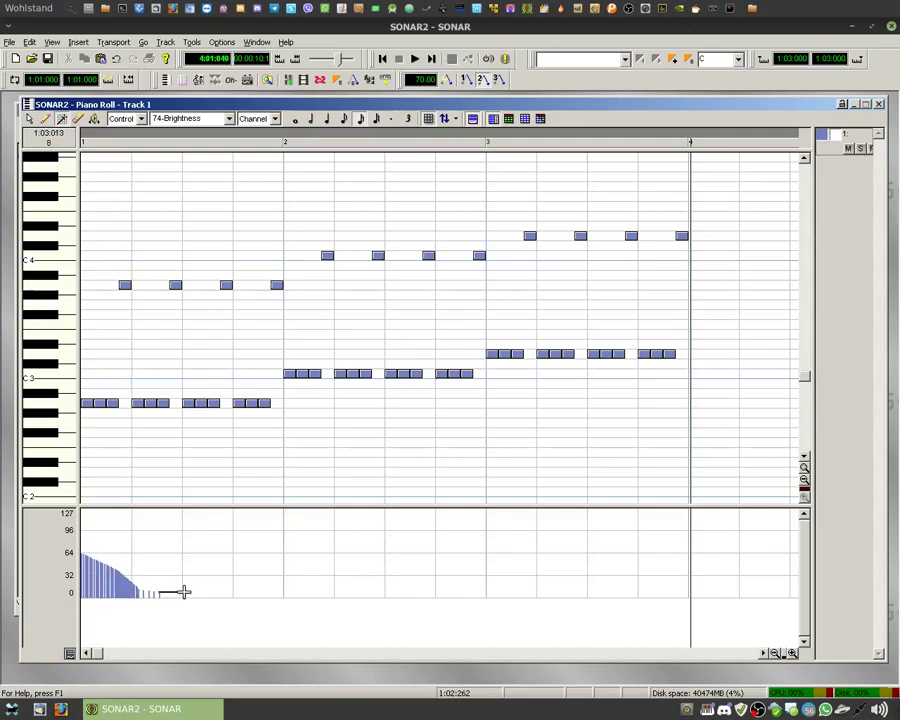
left_click_drag(267, 568, 272, 568)
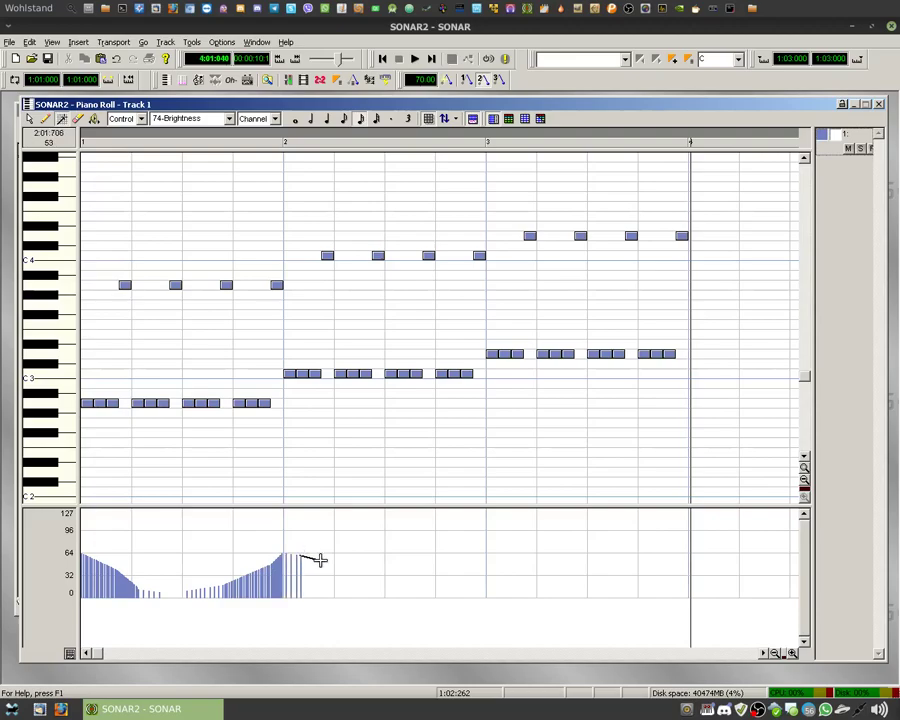
left_click_drag(317, 560, 332, 570)
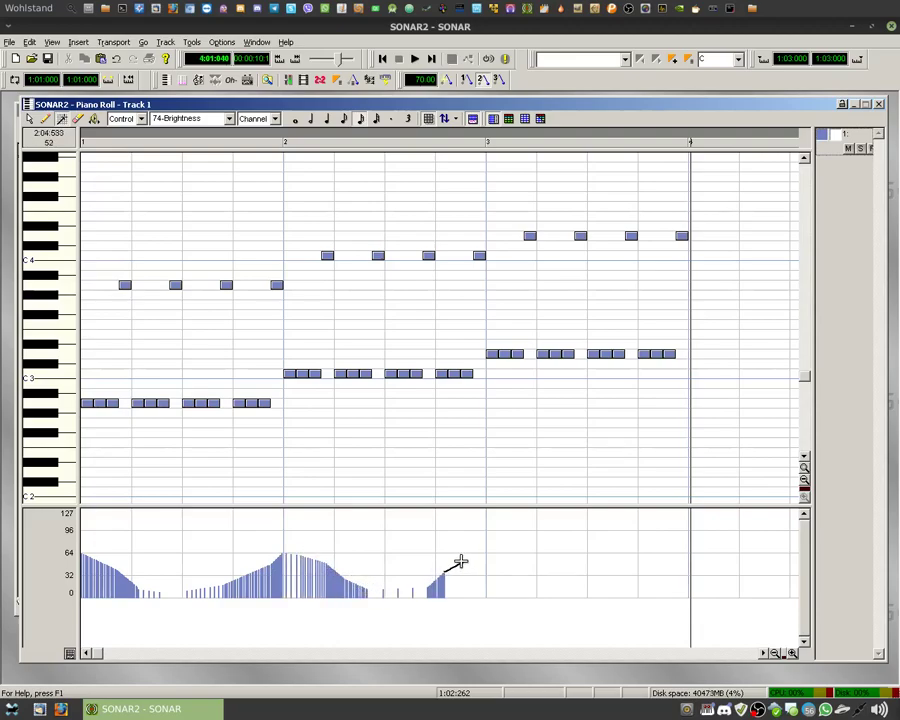
left_click_drag(485, 555, 549, 588)
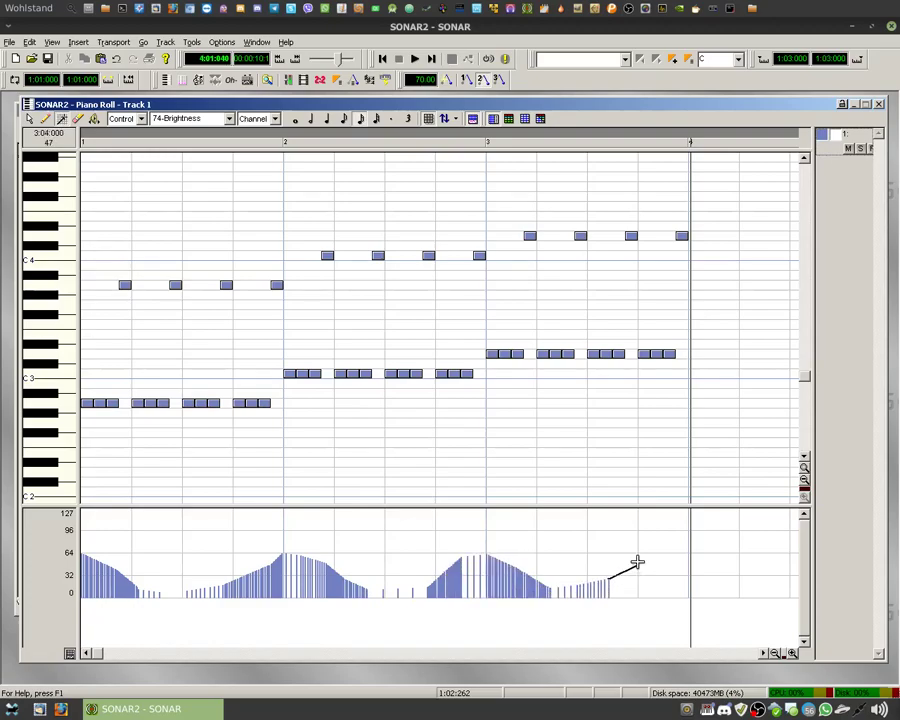
left_click_drag(637, 562, 660, 555)
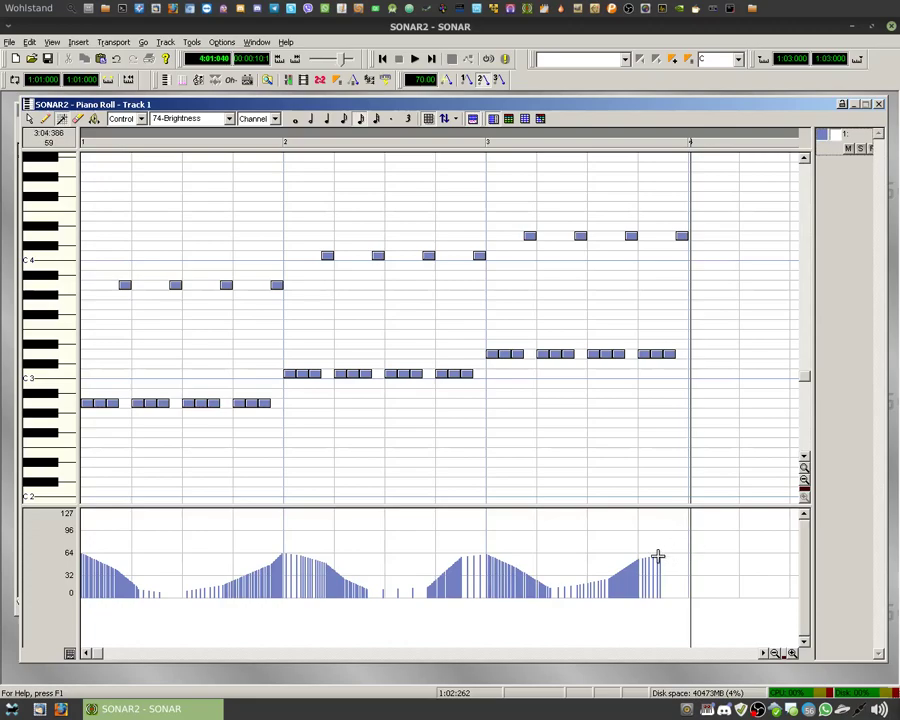
left_click_drag(687, 550, 689, 549)
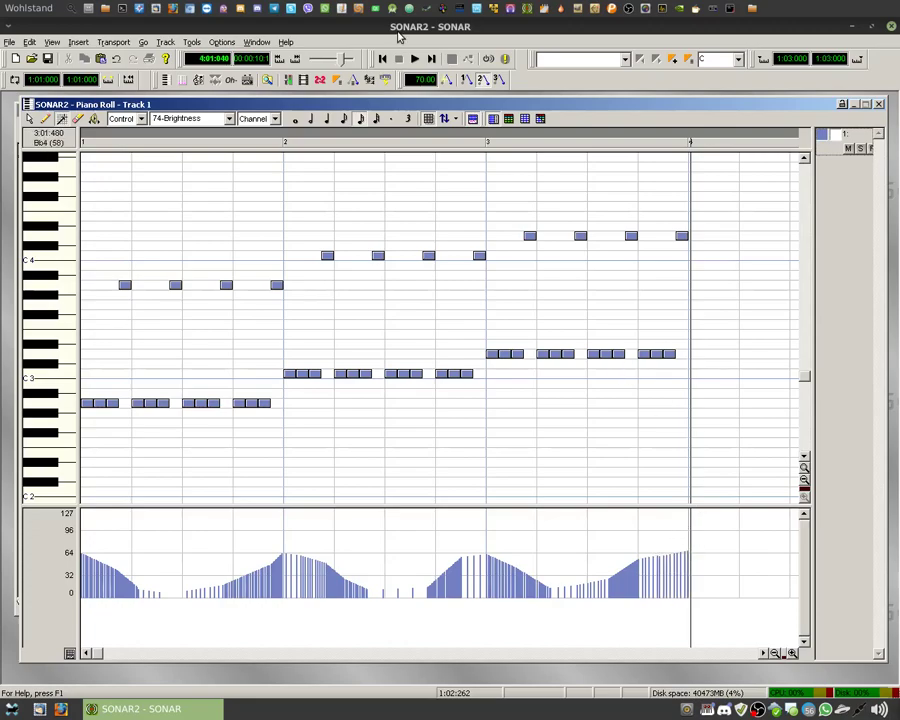
Play the bass line from the start and loop it from 1:01:000 to 3:04:959
left_click(382, 59)
key("space")
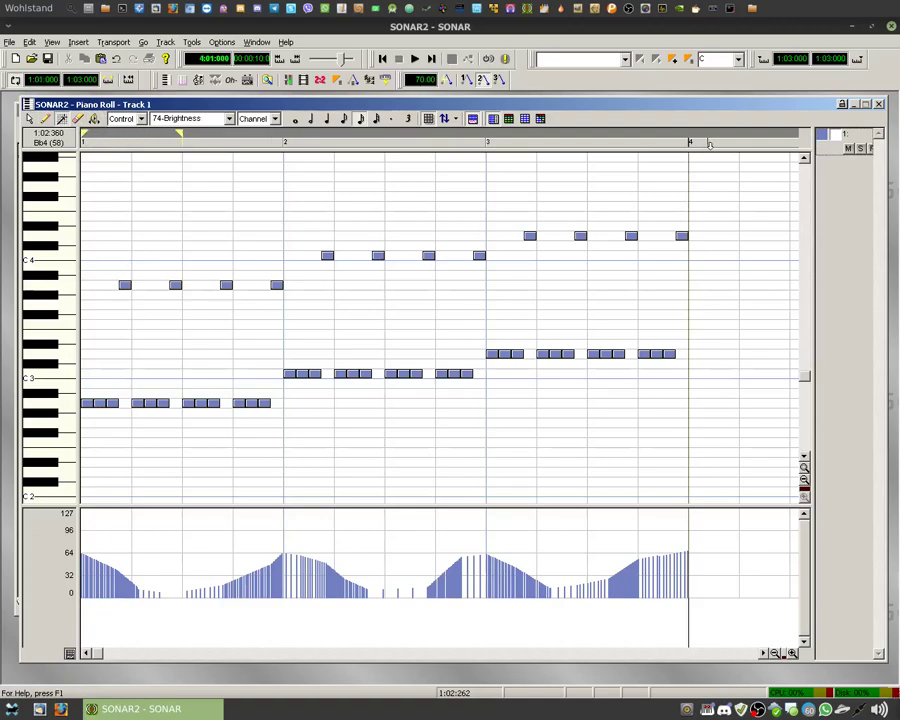
left_click(382, 58)
key("space")
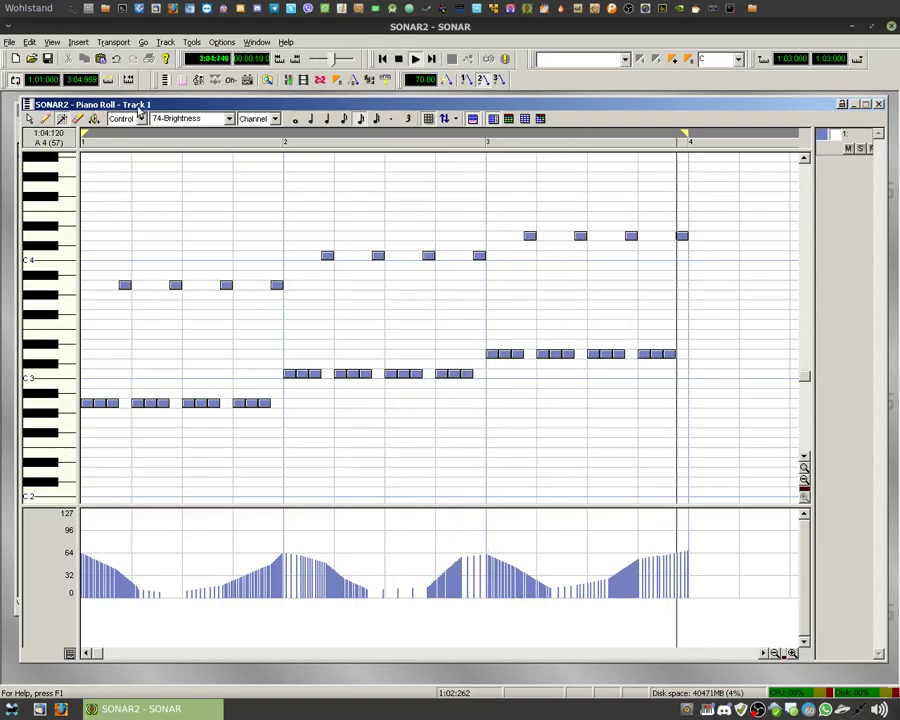
key("space")
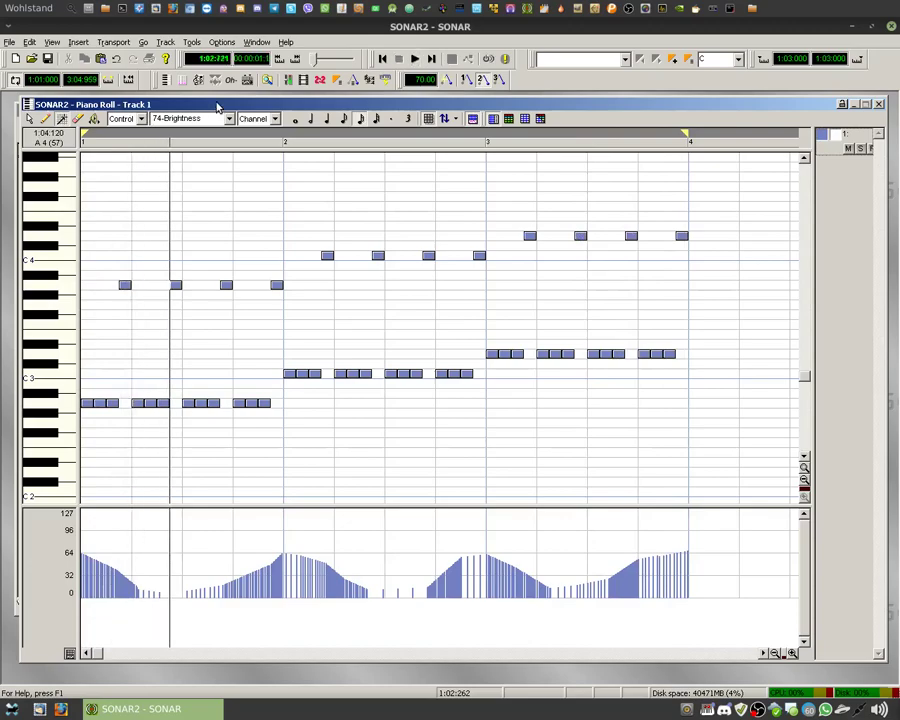
Insert a second MIDI track on channel 2 with the patch 40 SynBass2
left_click(52, 172)
right_click(84, 178)
left_click(110, 281)
left_click(258, 166)
left_click(288, 165)
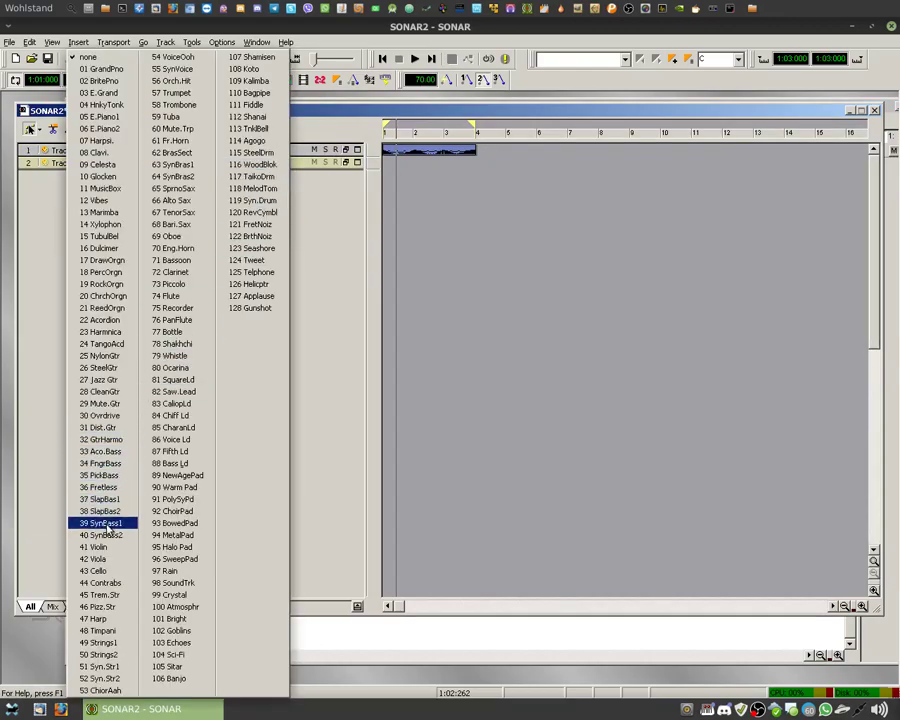
left_click(140, 517)
key("Return")
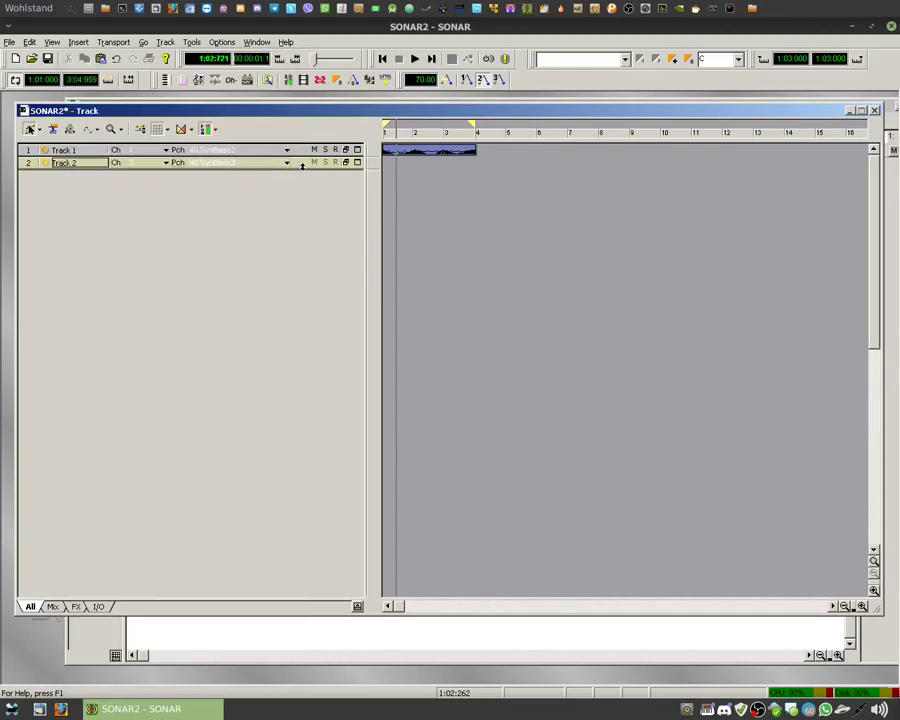
Expand both tracks and set Track 1 to volume 107 and pan 100% left, and Track 2 to volume 109 and pan 100% right
left_click_drag(302, 166, 303, 217)
left_click_drag(297, 157, 301, 218)
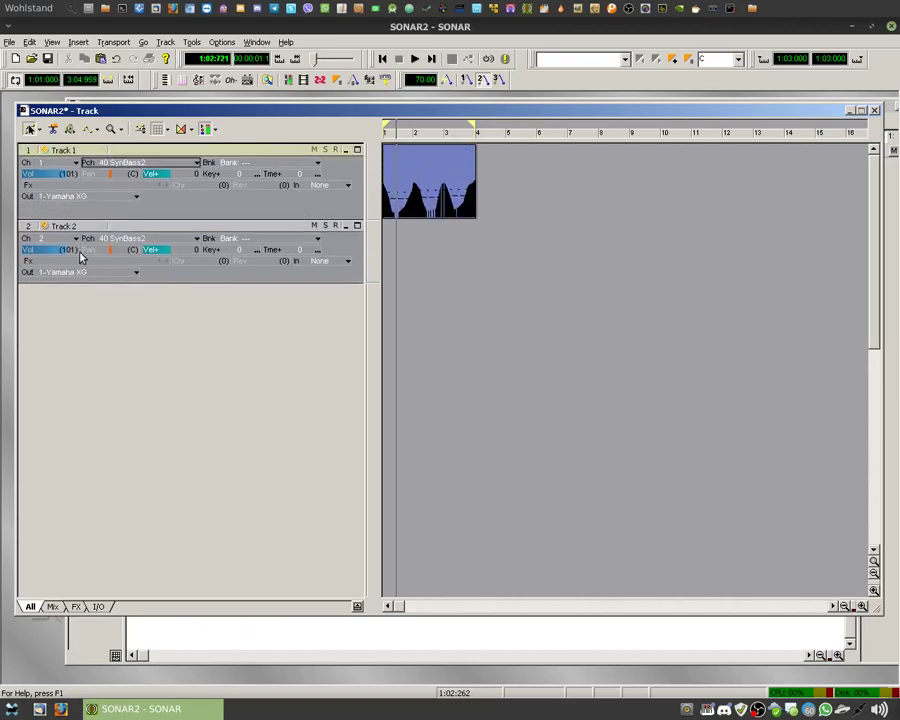
left_click_drag(68, 249, 68, 244)
left_click(75, 151)
left_click_drag(110, 174, 108, 174)
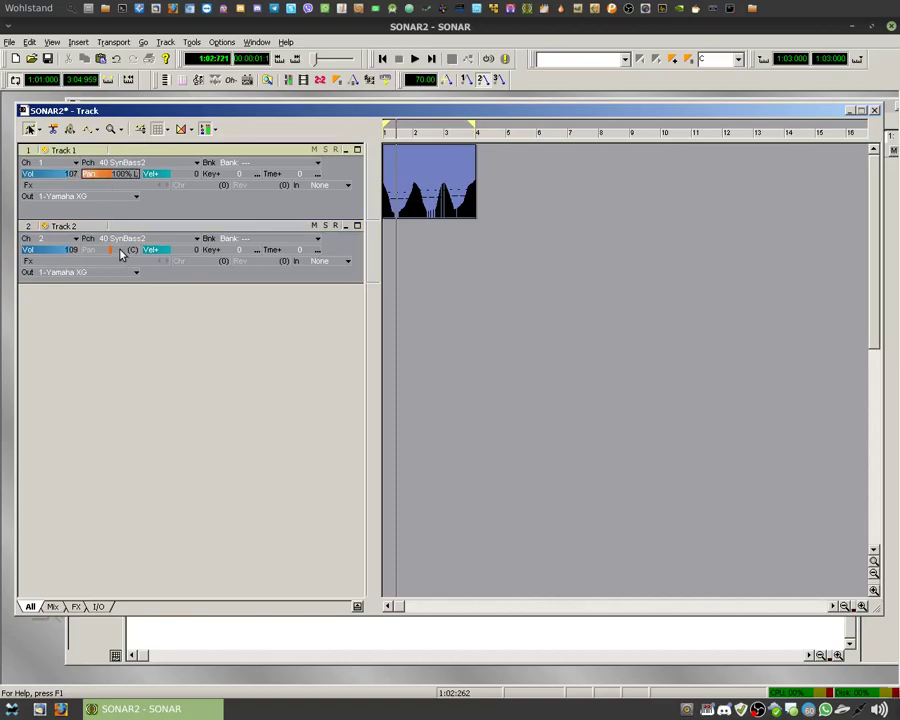
left_click_drag(120, 254, 120, 204)
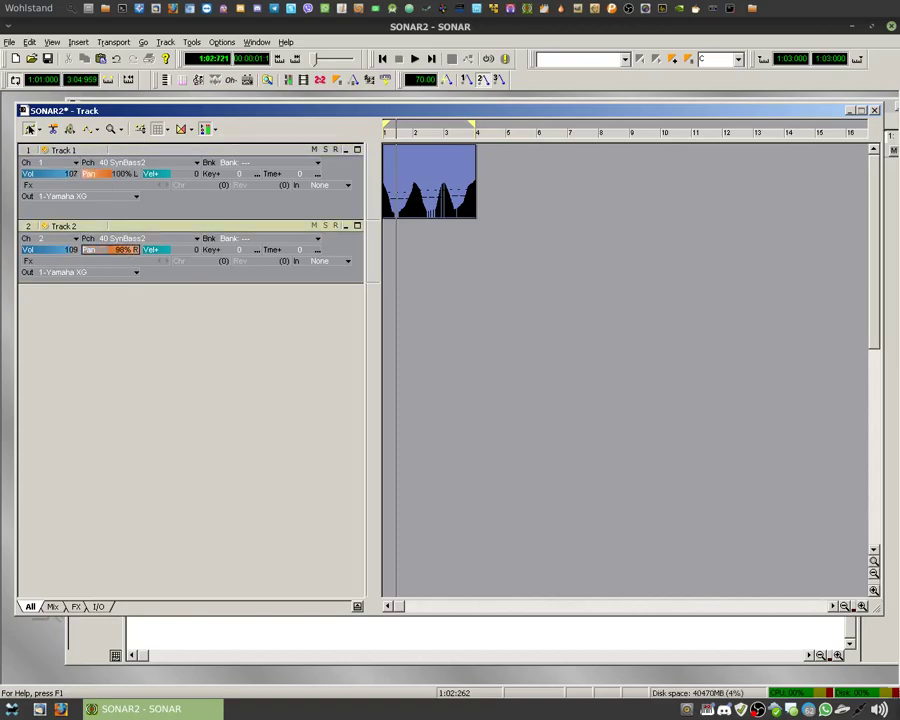
Copy Track 1's clip onto Track 2 at the same time position with Blend Old and New, and set Track 1's volume to 109 during playback
left_click_drag(455, 192, 426, 245)
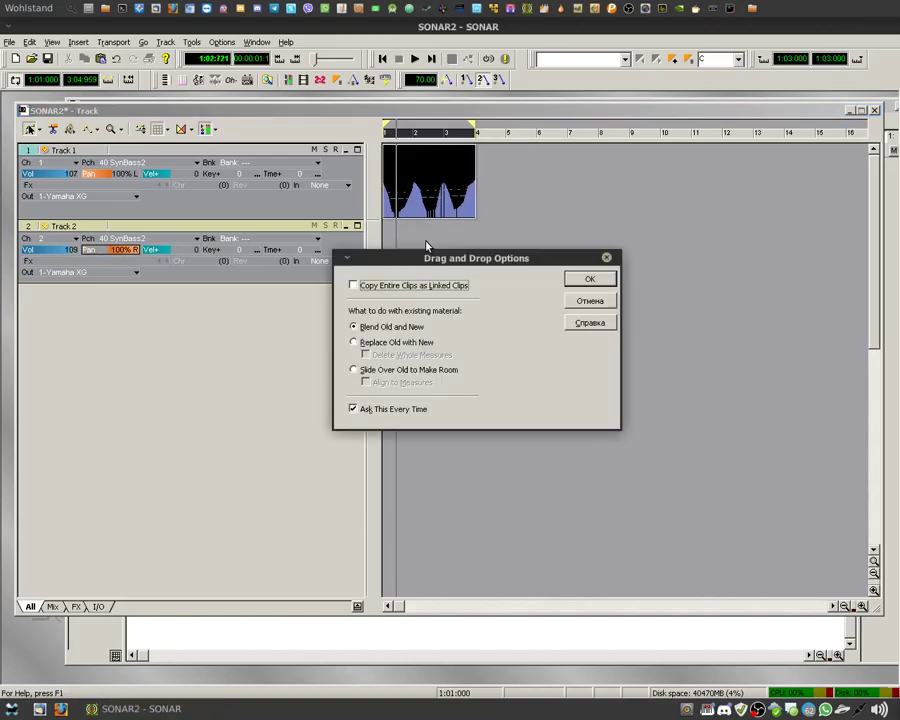
key("Return")
left_click(385, 58)
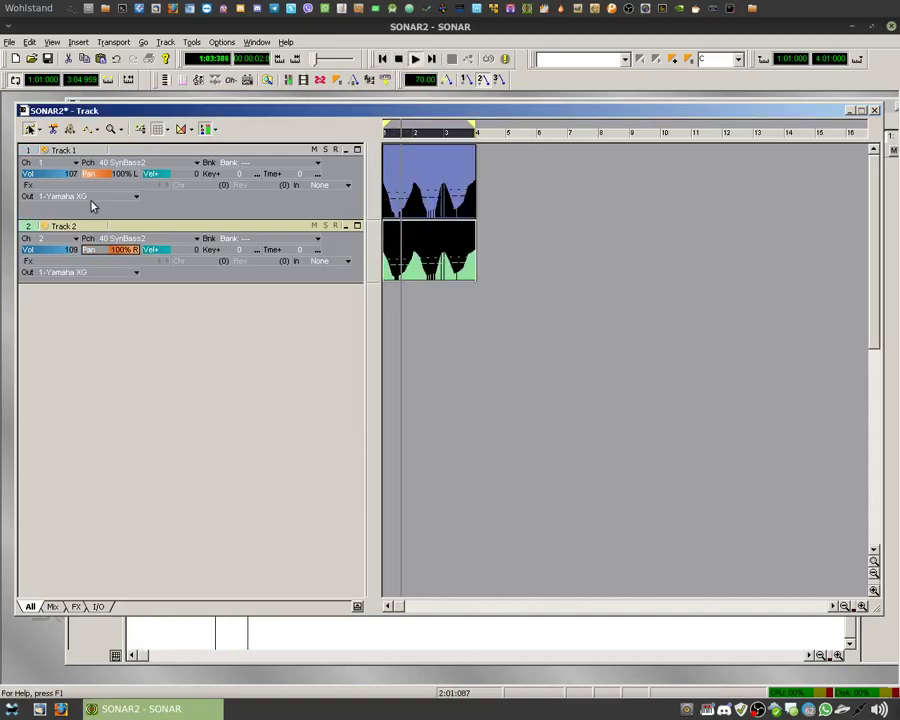
left_click(54, 166)
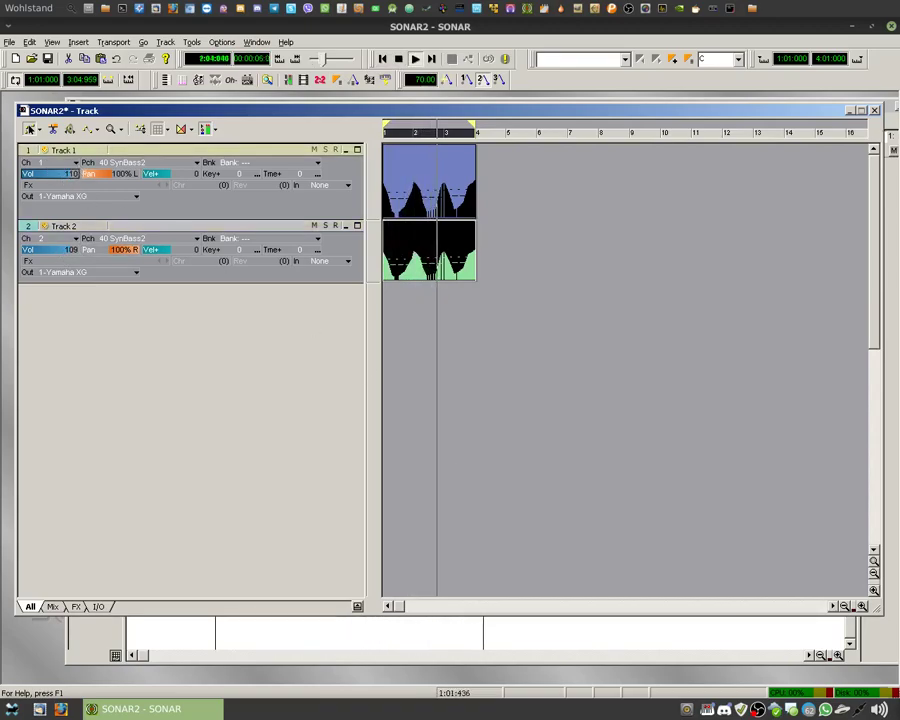
mouse_move(60, 176)
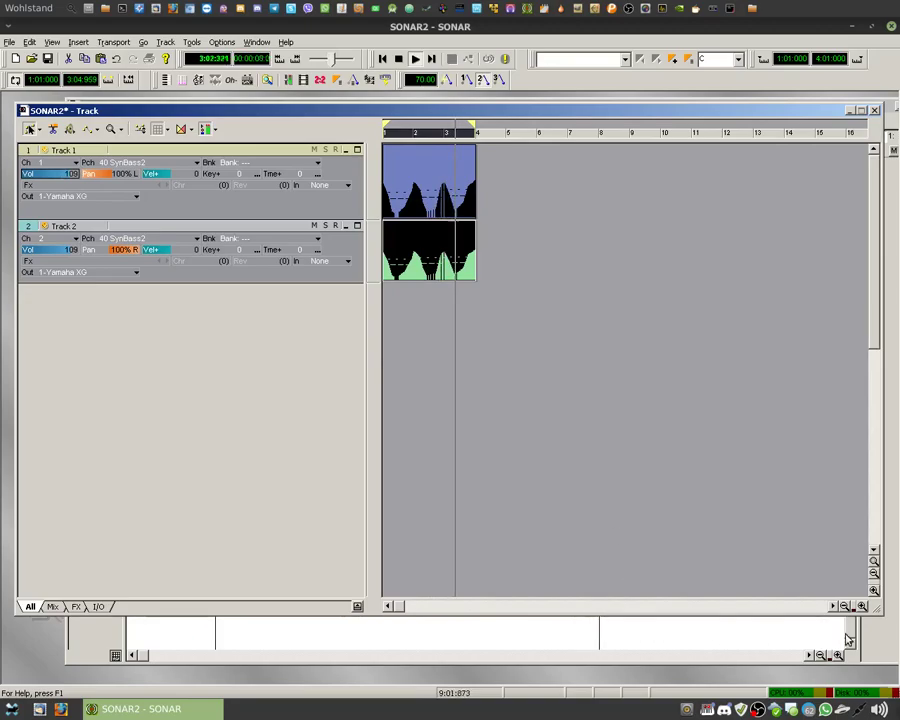
Show Track 1 and Track 2 together in the piano roll and set the controller display to all channels
key("alt+3")
left_click_drag(550, 110, 522, 109)
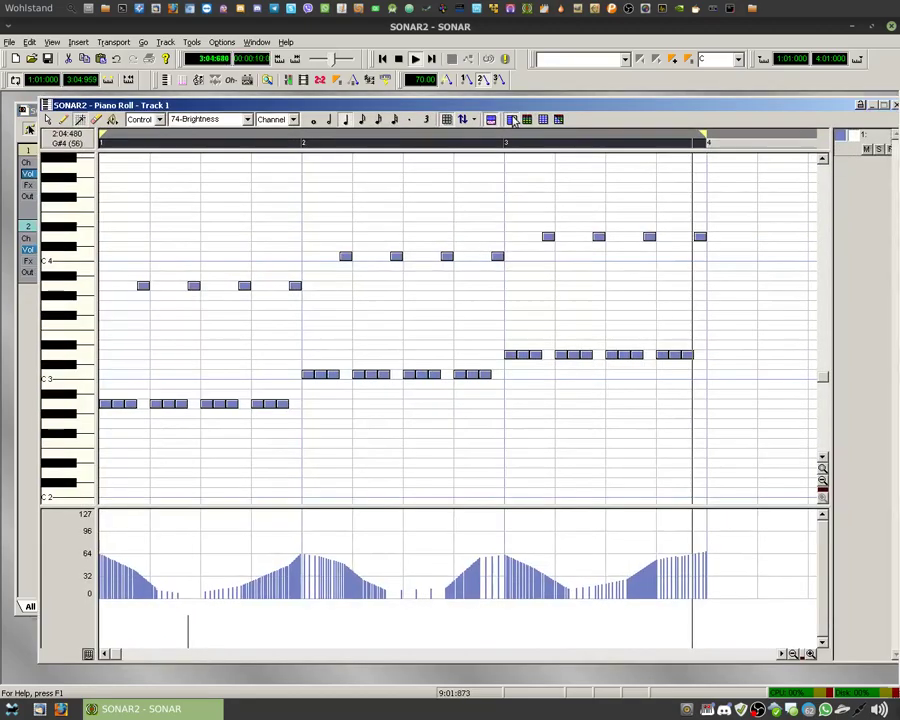
left_click(462, 119)
left_click(380, 314, "shift")
key("Return")
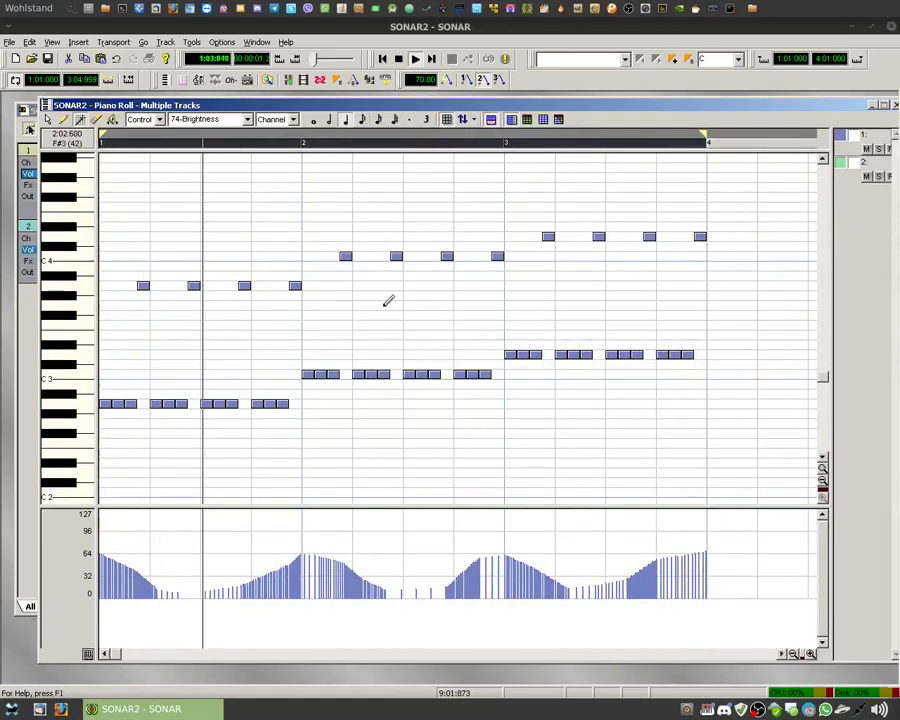
left_click(293, 119)
left_click(293, 133)
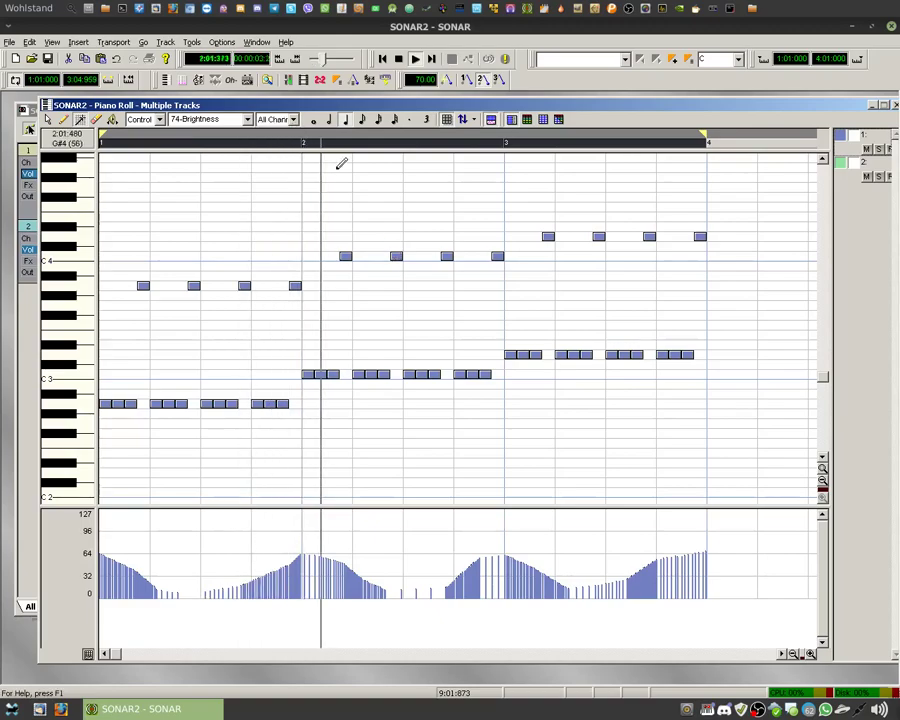
Replace Track 2's Brightness events across bars 1–3 with a wave peaking at about 64 mid-bar, offset from Track 1's curve
left_click(858, 176)
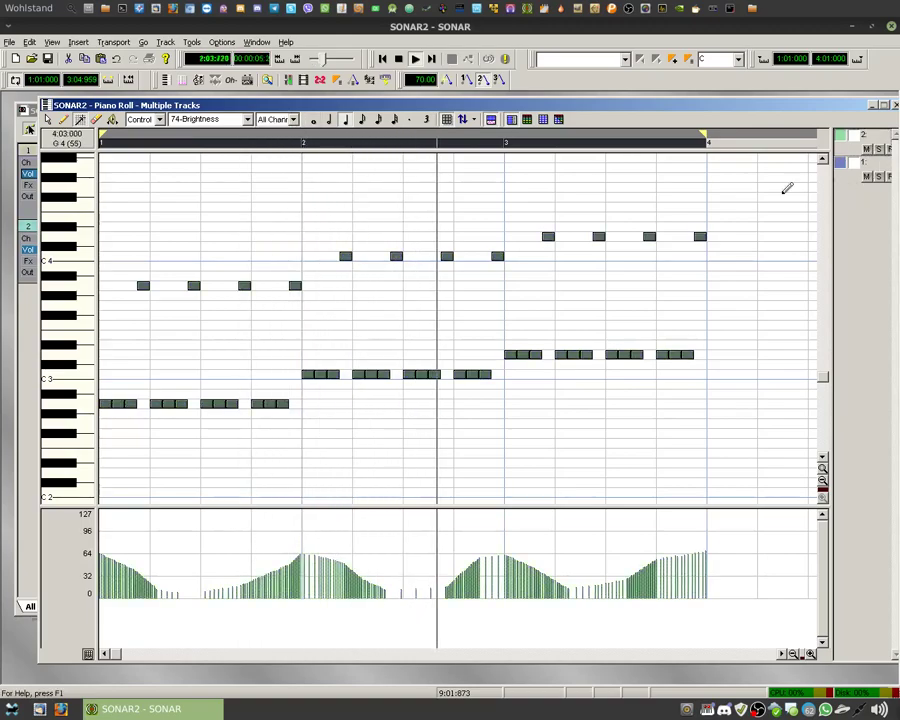
left_click_drag(724, 550, 152, 538)
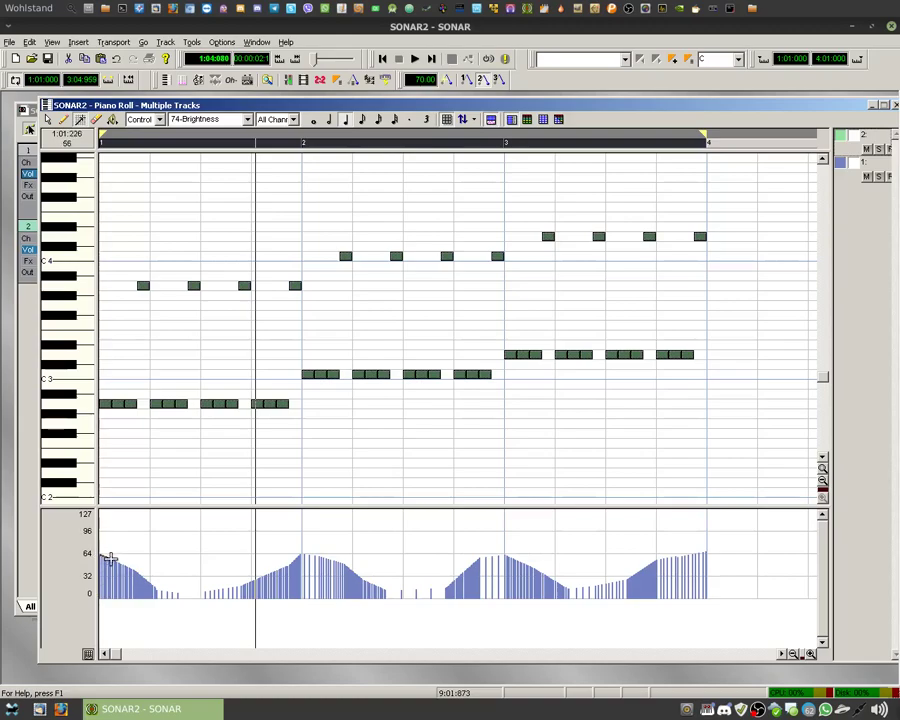
left_click_drag(129, 565, 131, 572)
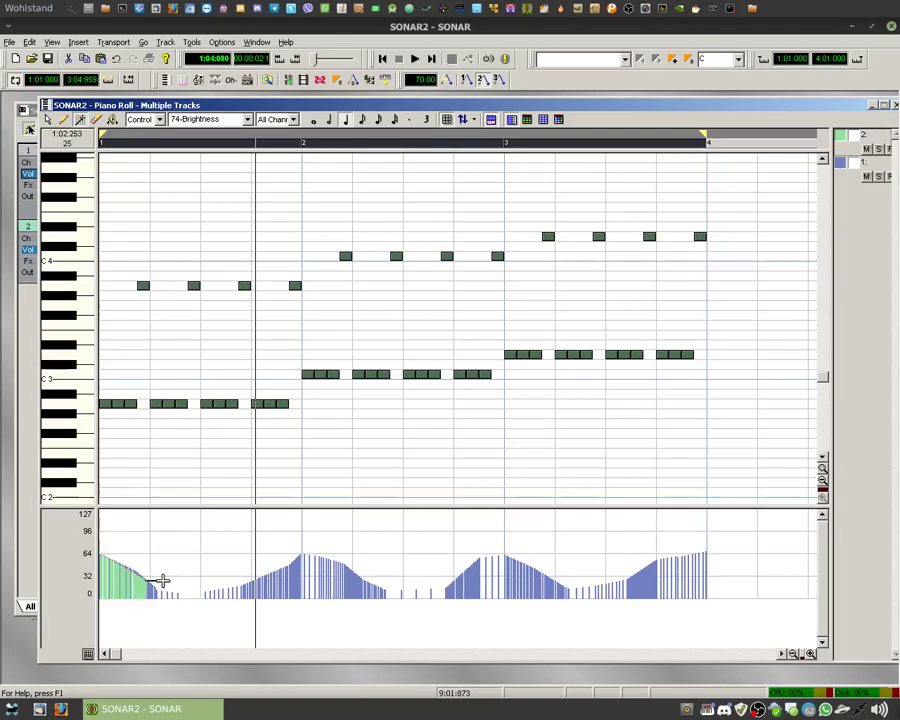
mouse_move(196, 561)
left_mouse_down()
mouse_move(214, 553)
mouse_move(262, 570)
left_mouse_up()
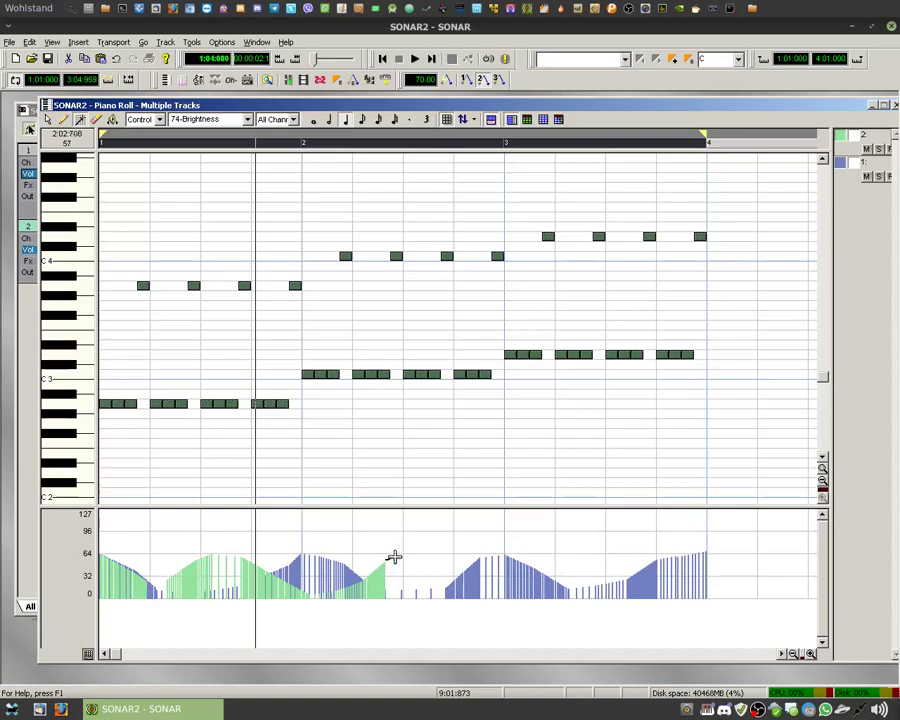
left_click_drag(399, 555, 467, 567)
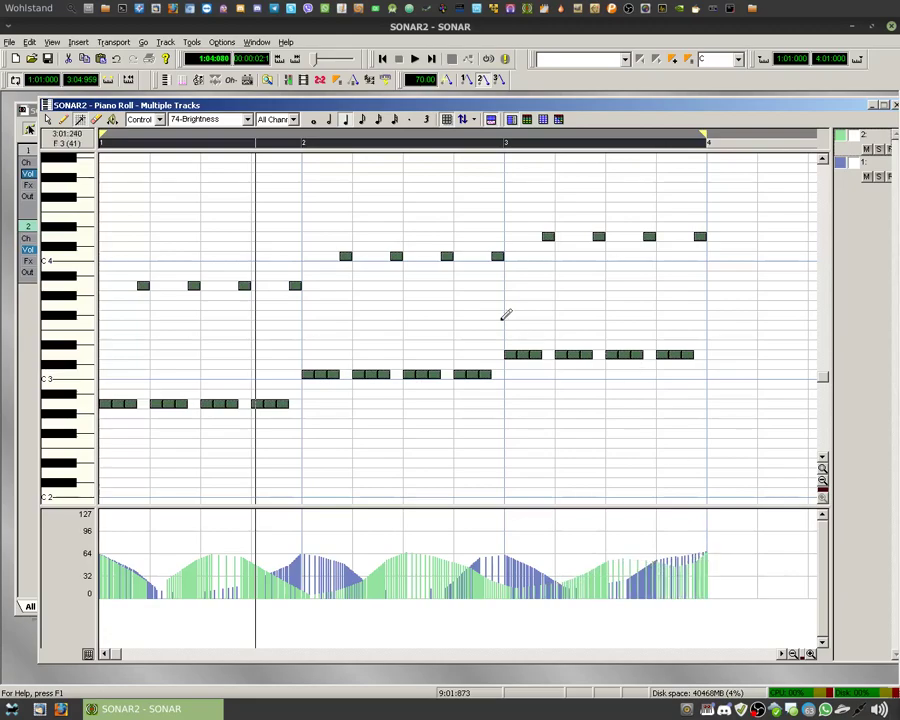
Play the project from the start and, during playback, try patch 39 SynBass1 on Track 1 before setting it to 37 SlapBas1
left_click(383, 60)
key("space")
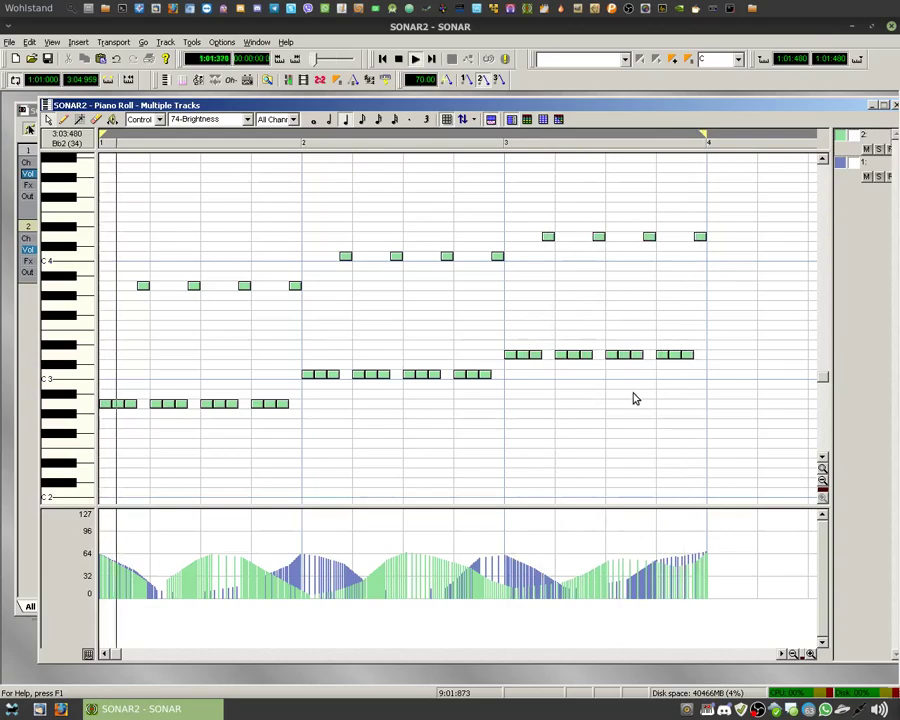
key("ctrl+Tab")
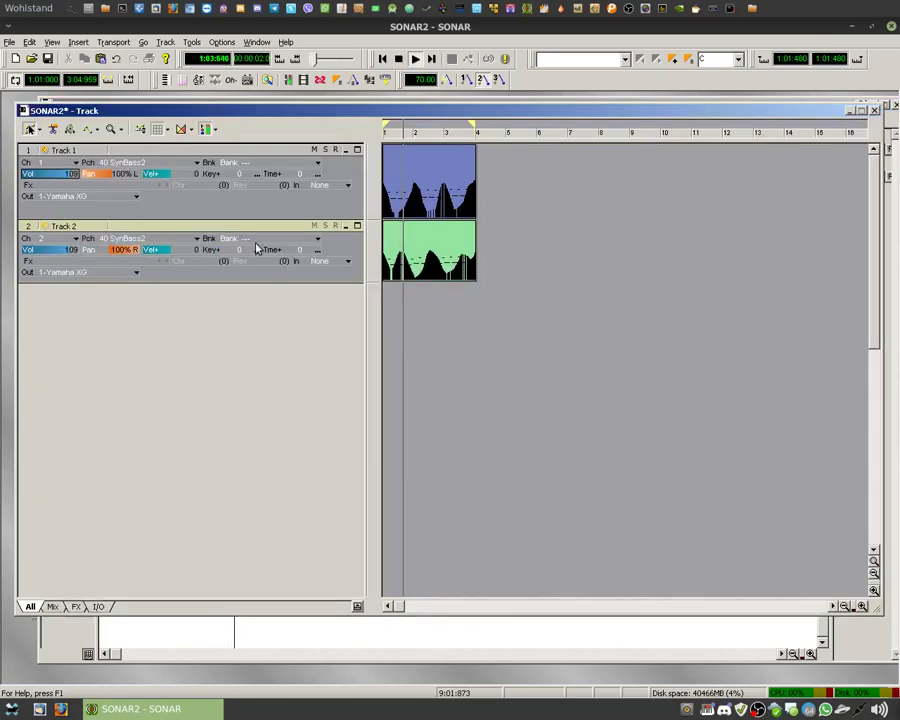
left_click_drag(316, 117, 310, 137)
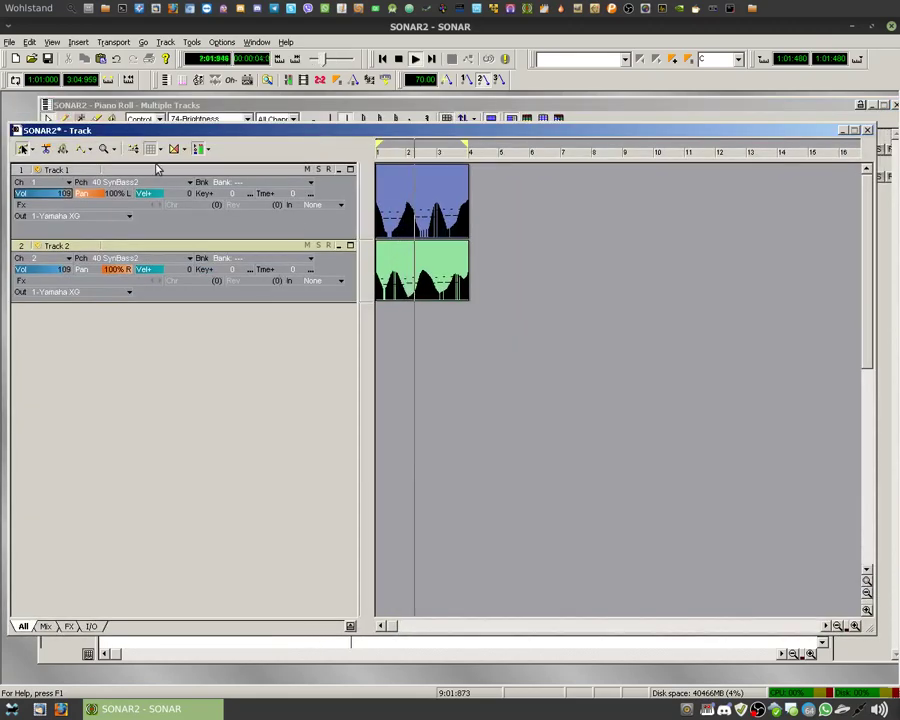
left_click(189, 182)
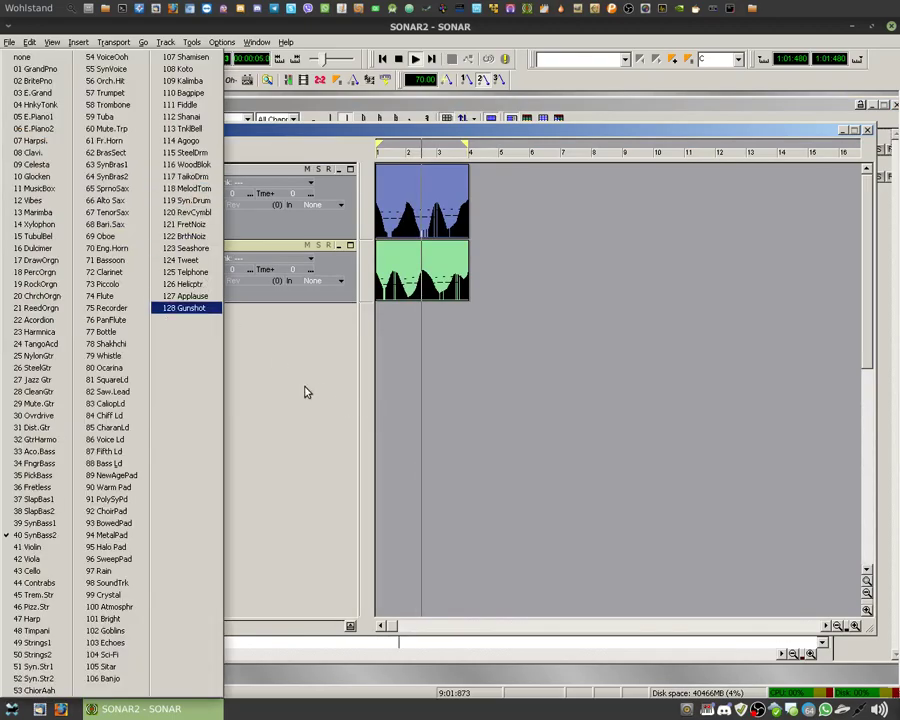
left_click(40, 523)
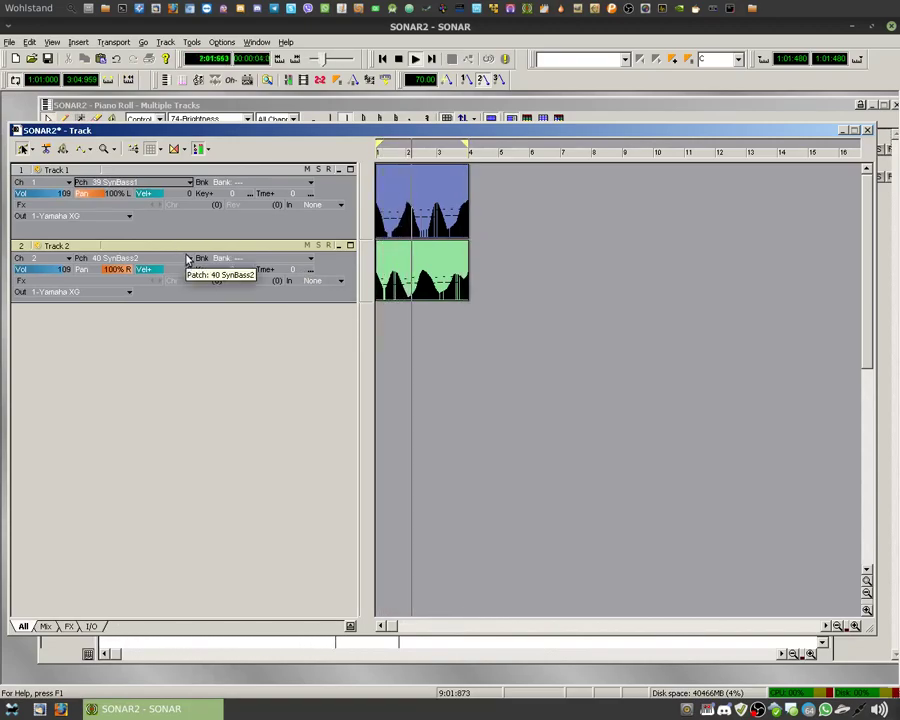
left_click(187, 184)
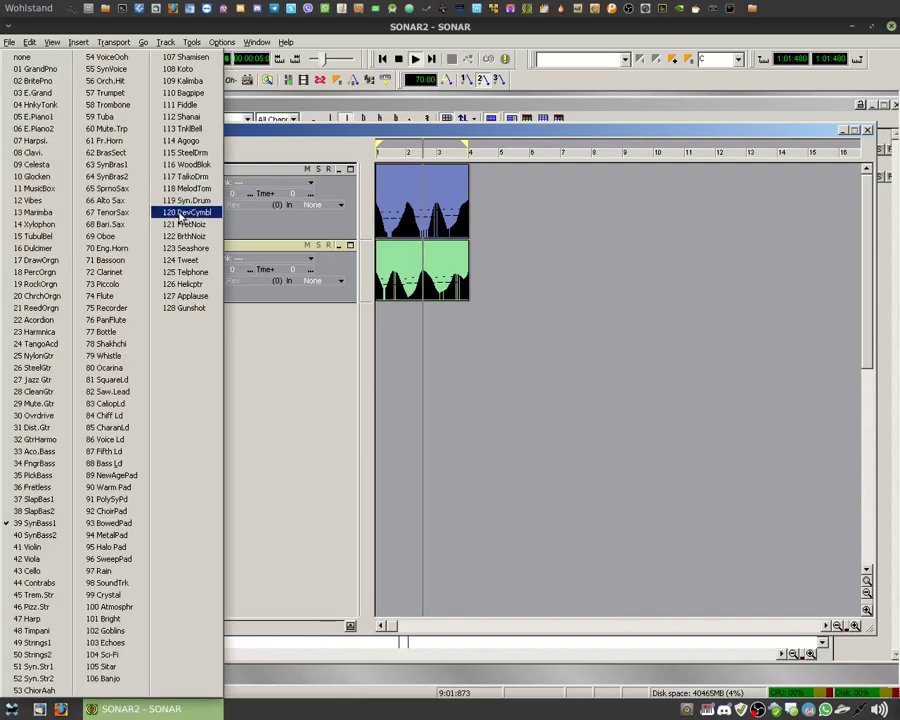
left_click(43, 499)
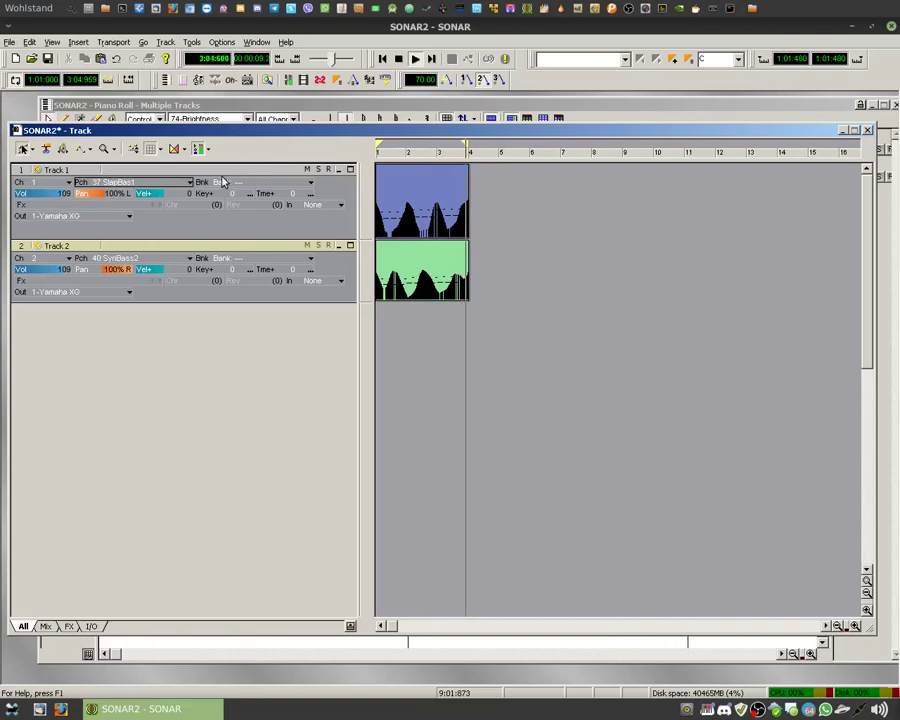
Bring the multi-track piano roll back to the front during playback to view both tracks' Brightness curves
left_click(283, 105)
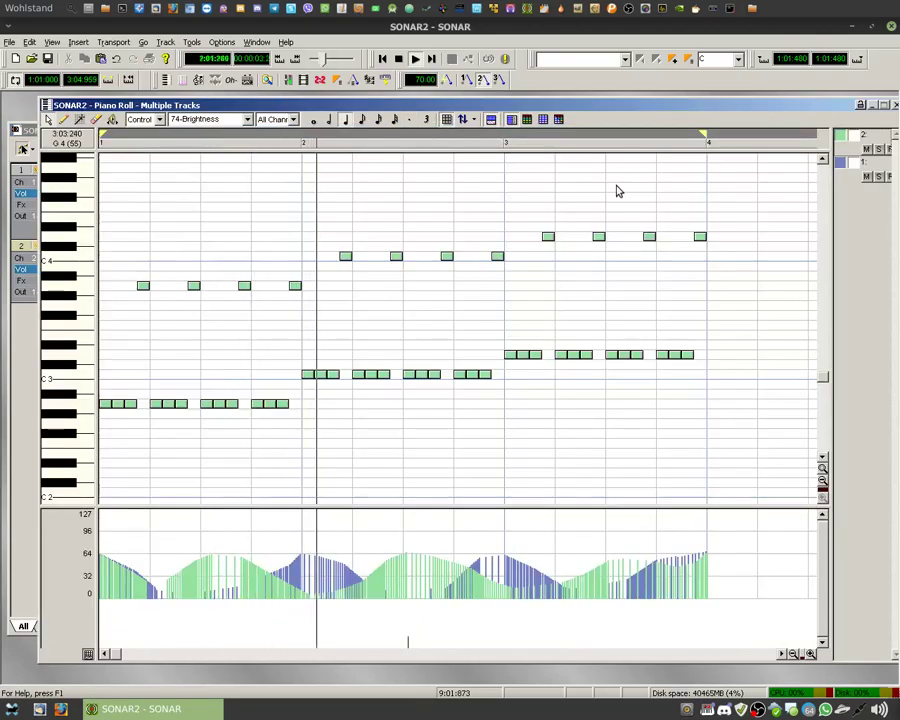
left_click(29, 133)
left_click(398, 118)
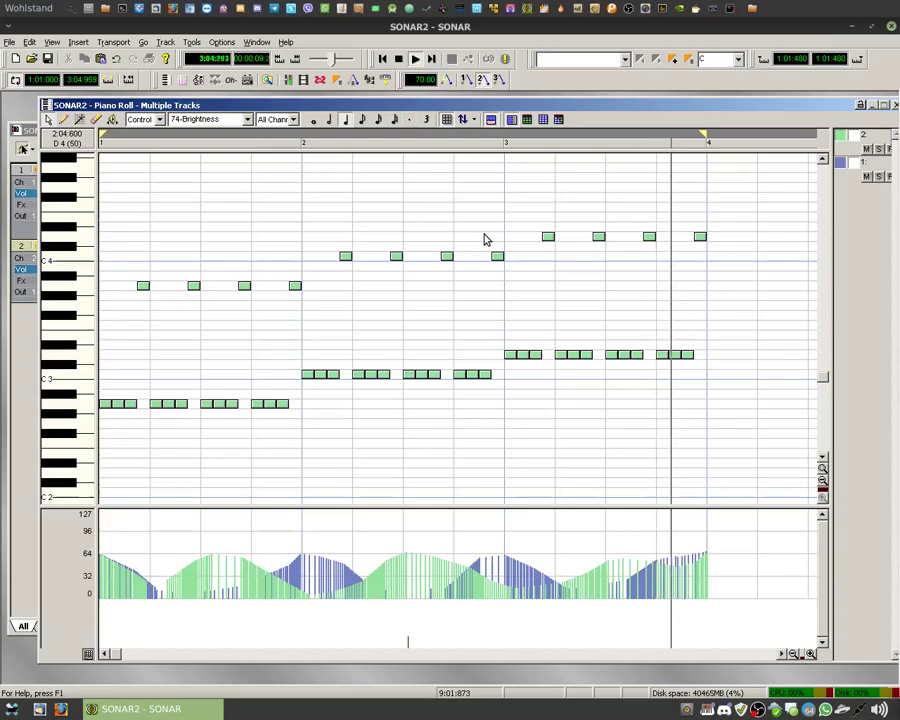